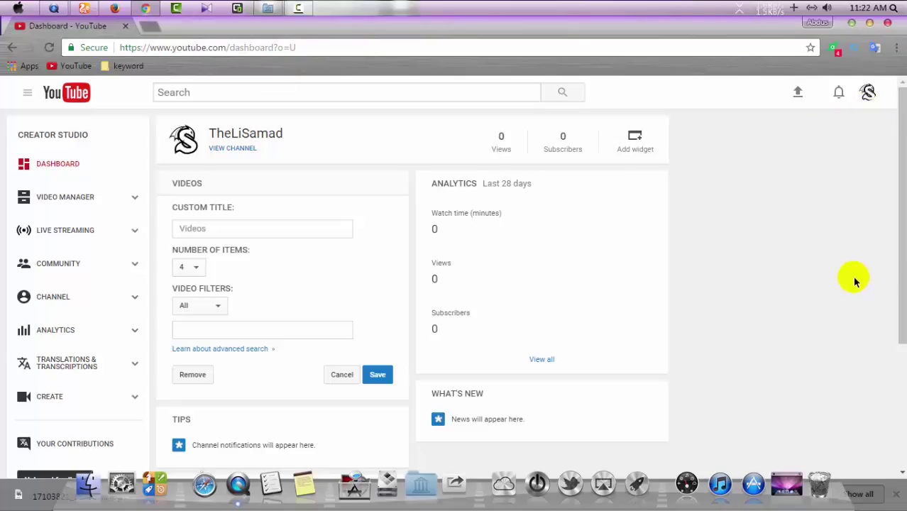
- Open the YouTube channel's status and features page and start the account verification
left_click(99, 297)
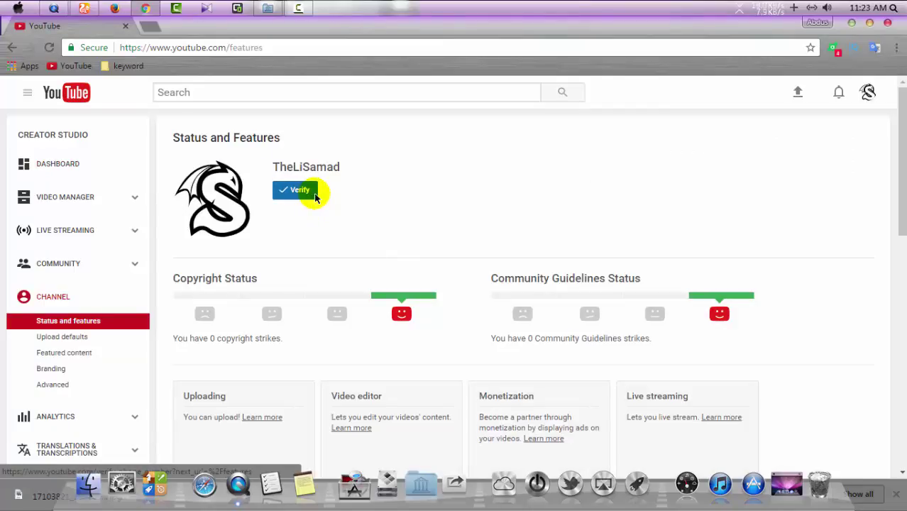
left_click(316, 197)
- Open textnow.com in a new browser tab and log out of the account currently signed in
key("super+t")
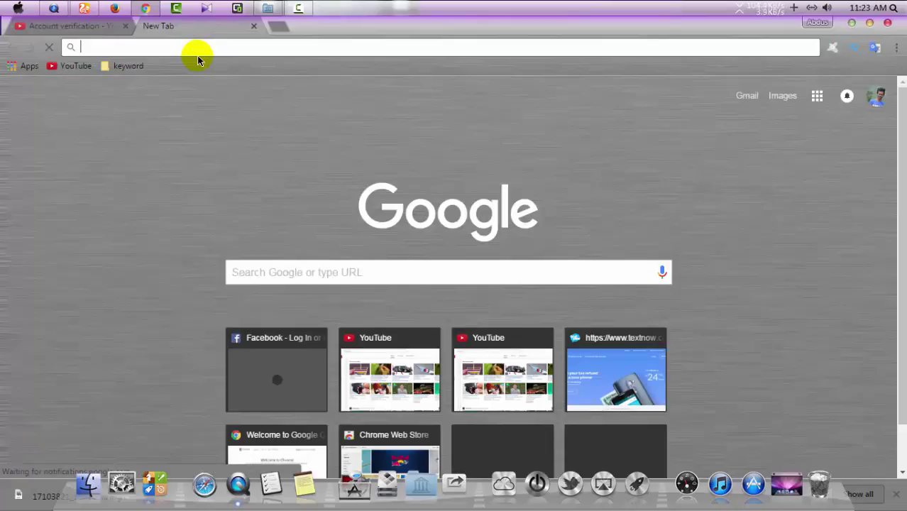
type("text")
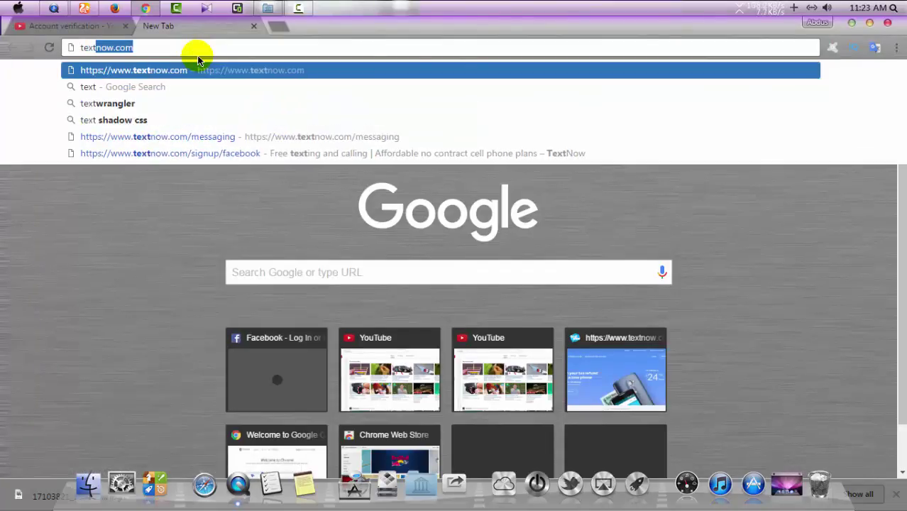
key("Return")
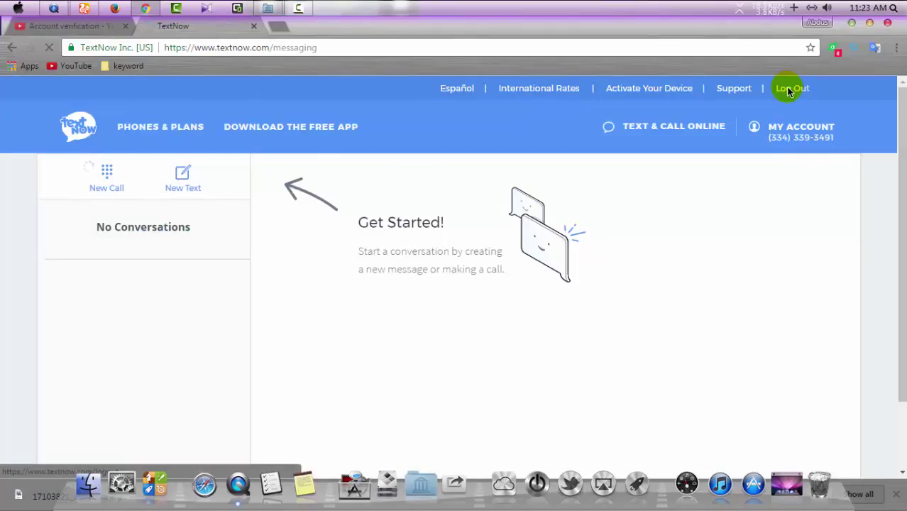
left_click(805, 88)
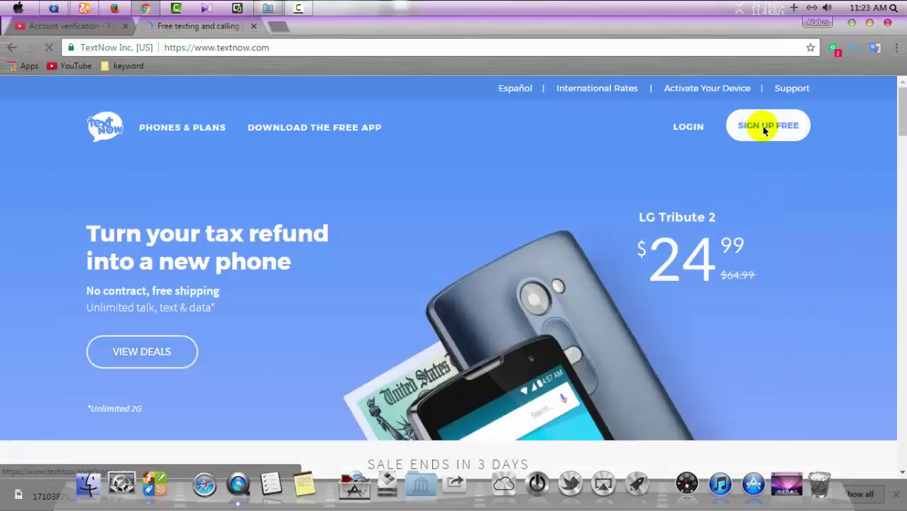
- Sign up for a free TextNow account with Facebook, complete the account protection captcha and dismiss the notification pop-up
left_click(764, 129)
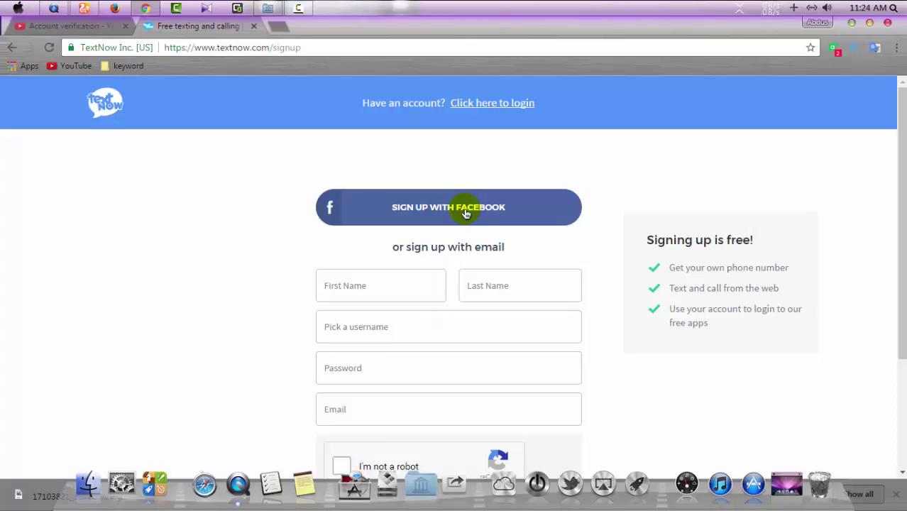
left_click(428, 205)
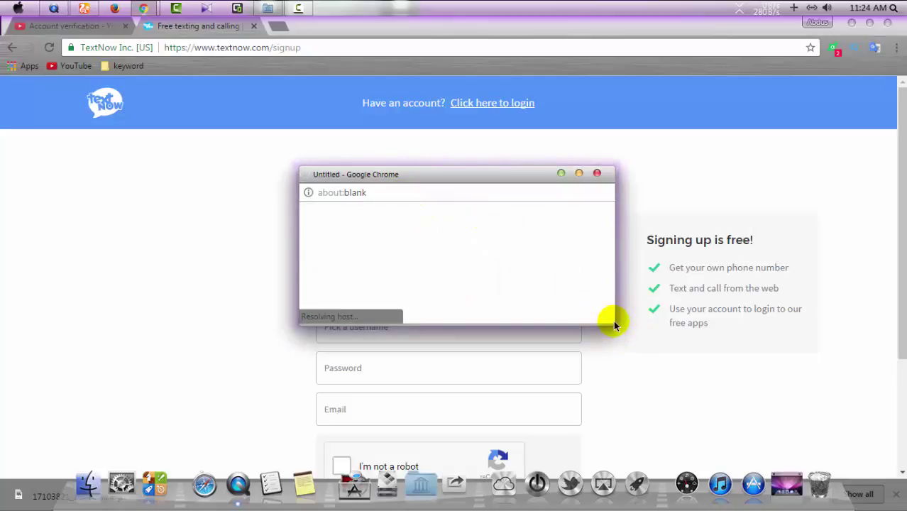
left_click_drag(616, 323, 639, 440)
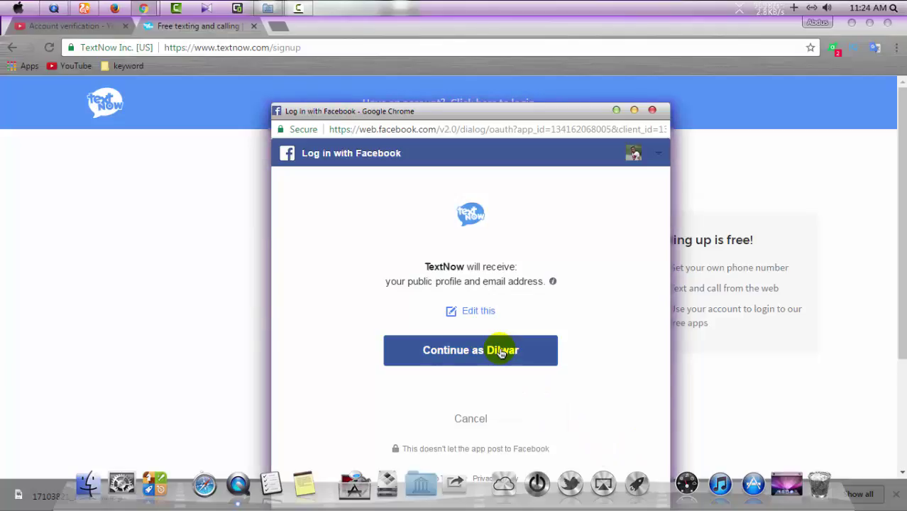
left_click(501, 352)
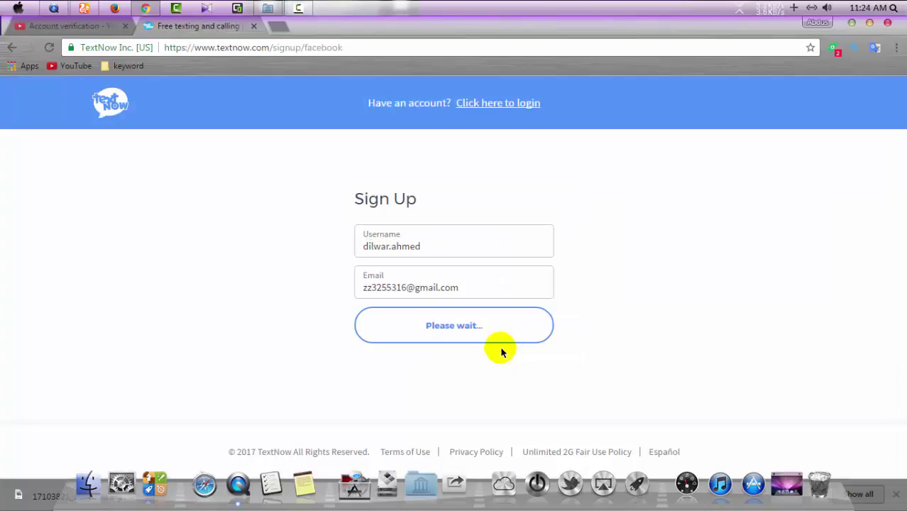
left_click(493, 341)
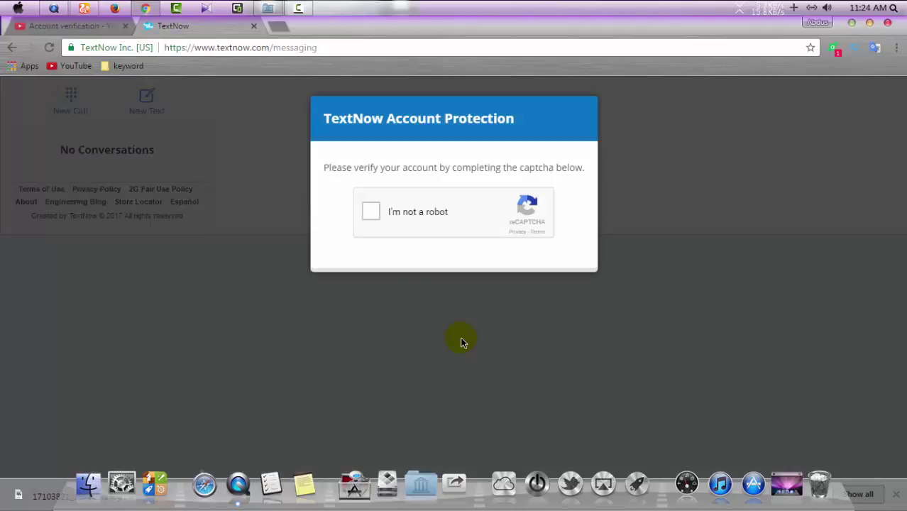
left_click(365, 214)
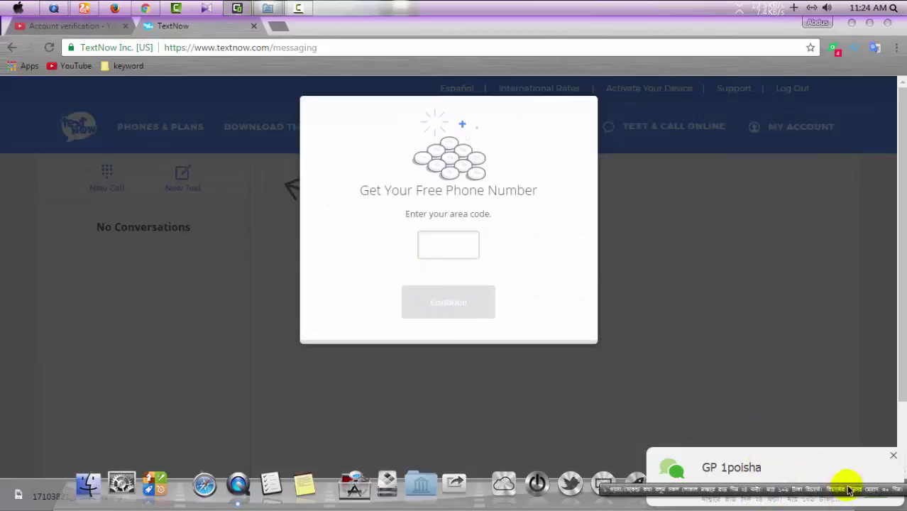
left_click(892, 456)
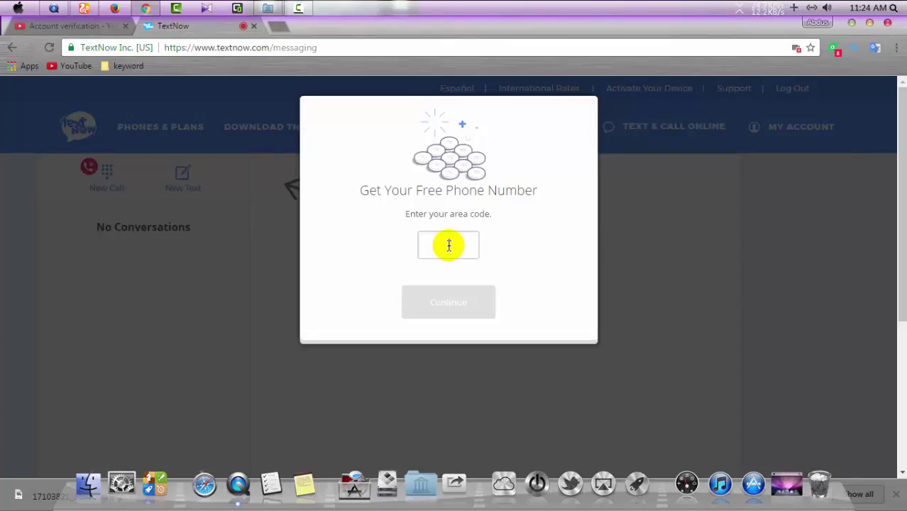
- Search Google for "american aria cde" in a new browser tab
left_click(282, 29)
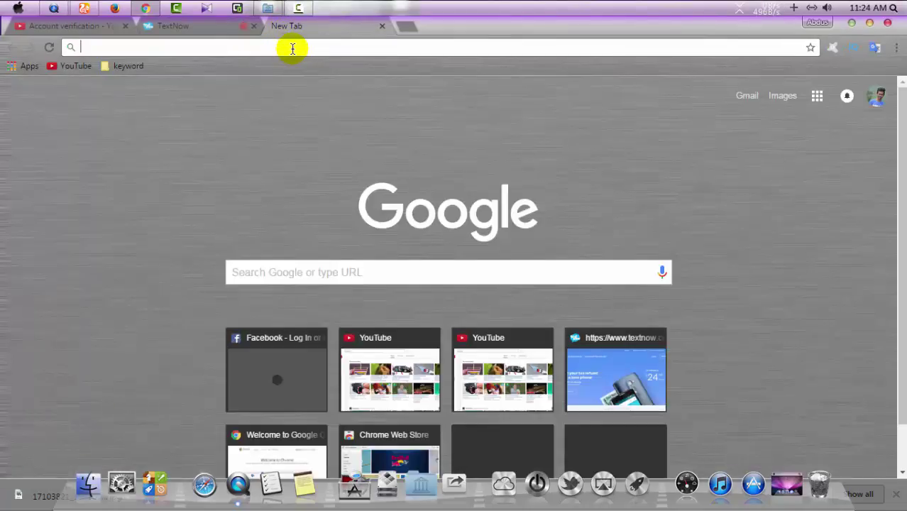
left_click(413, 276)
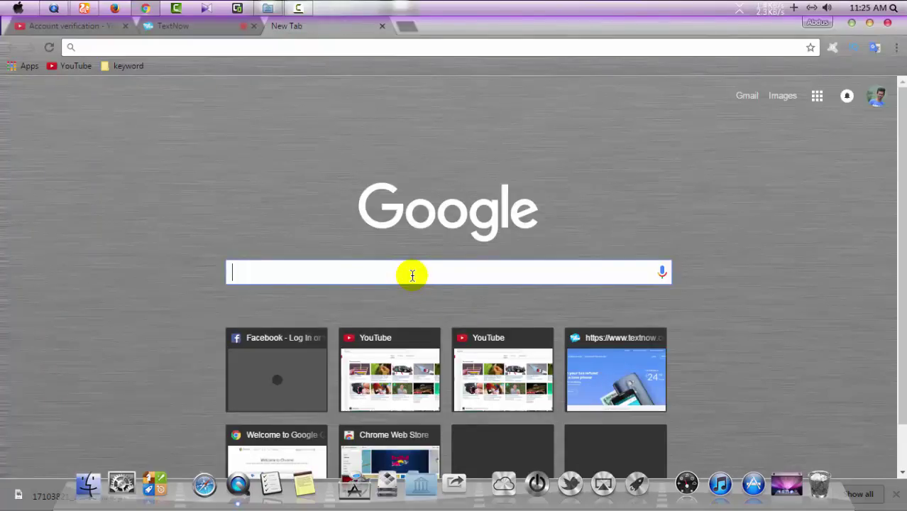
type("ameri")
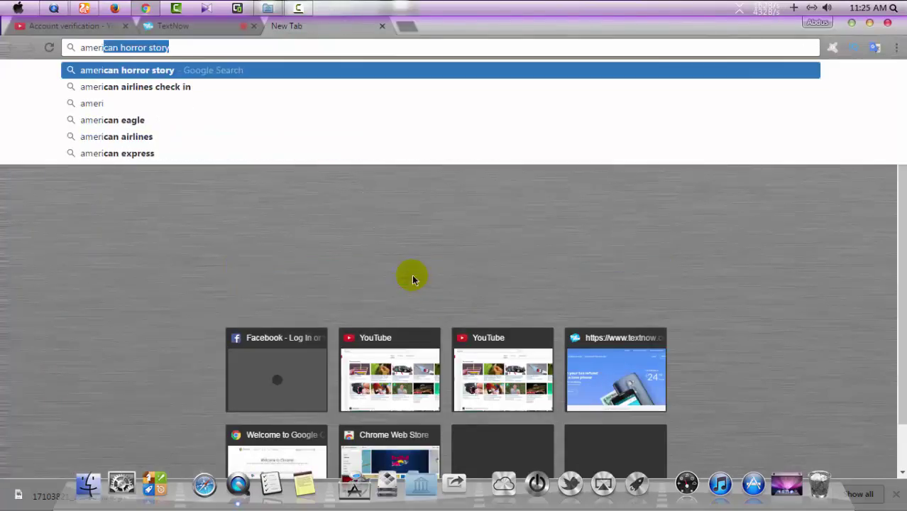
type("ca")
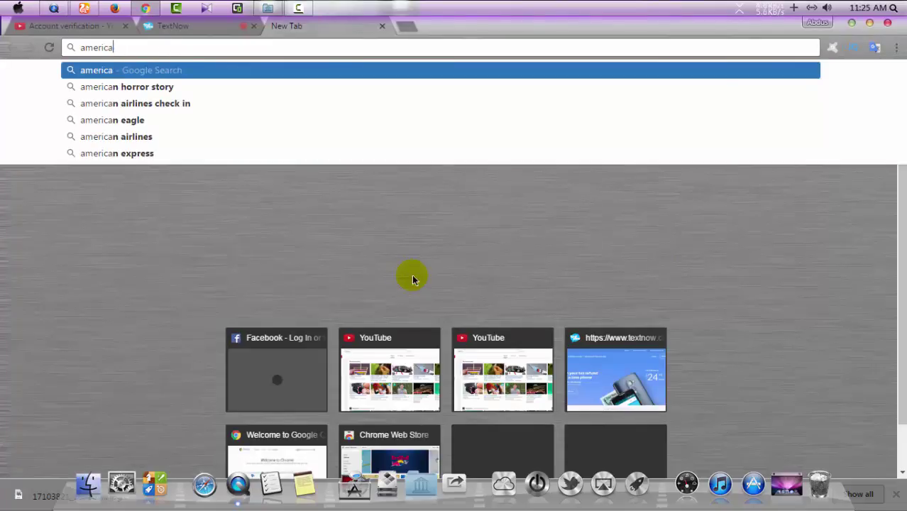
type("n")
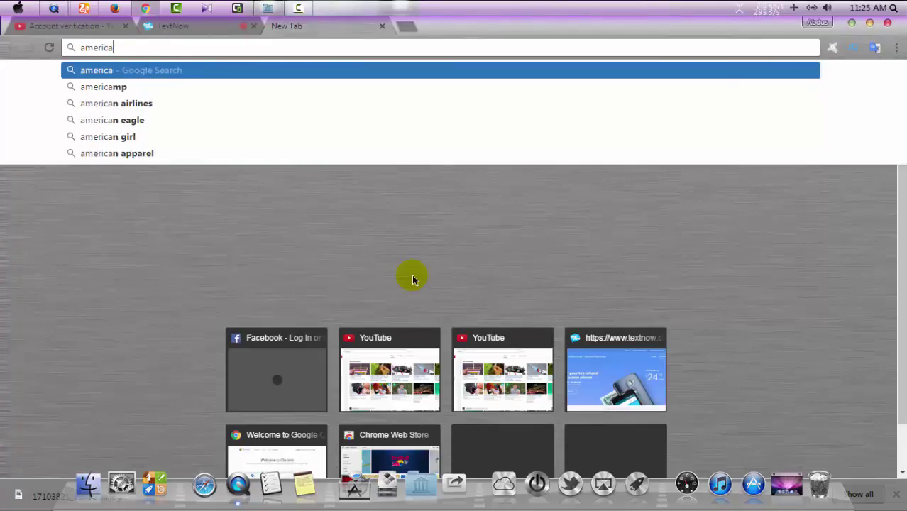
type(" aria")
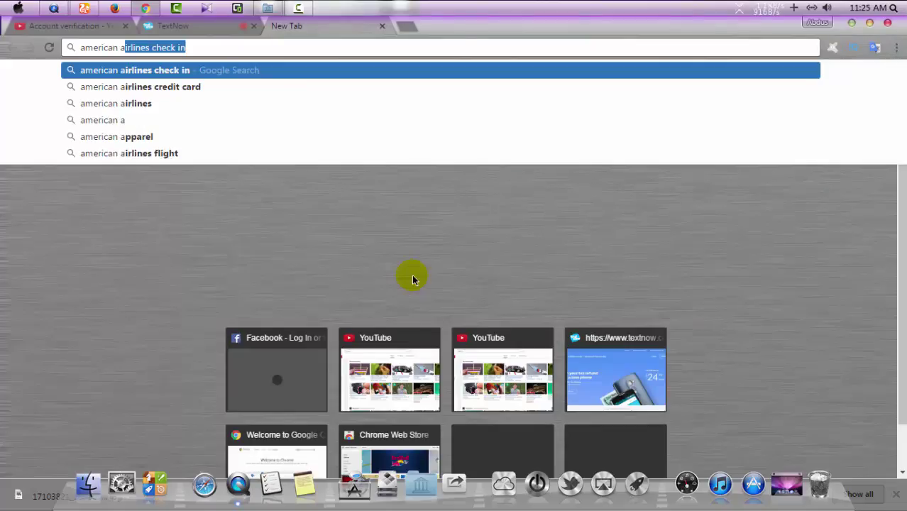
type(" c")
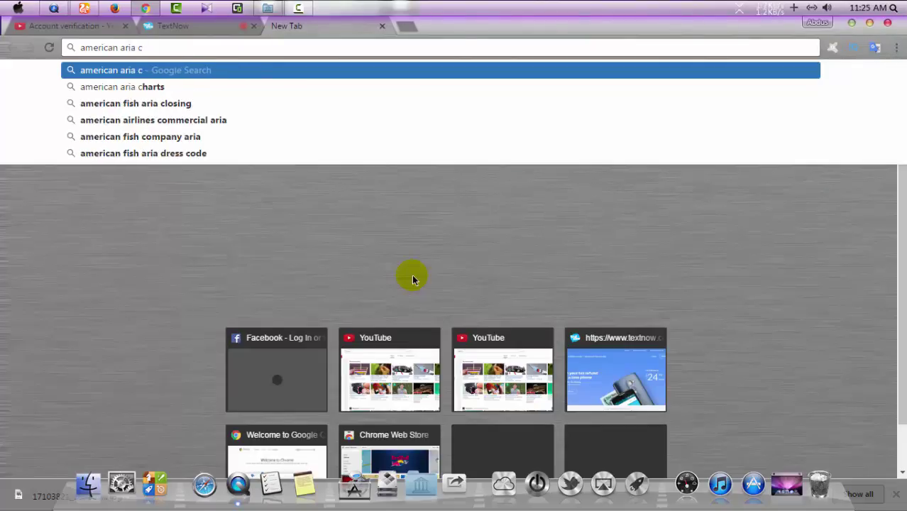
type("de")
key("Escape")
key("Return")
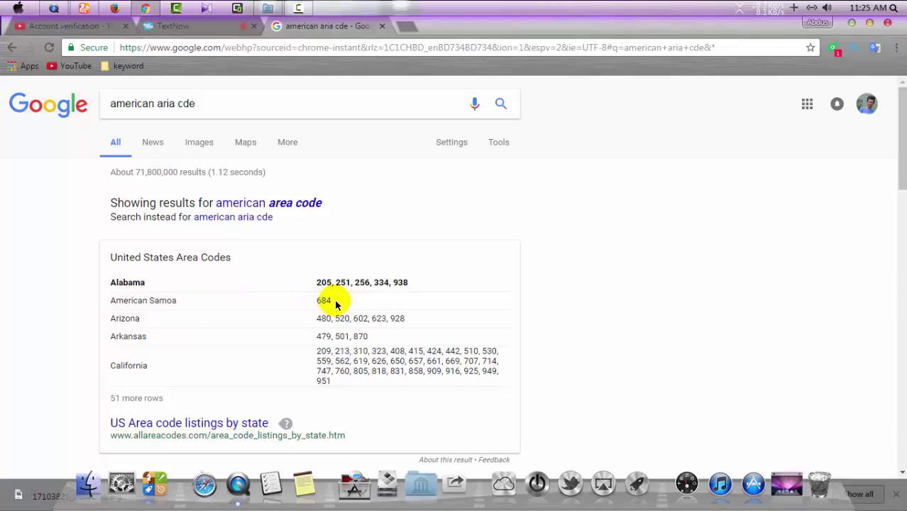
- Copy American Samoa's area code 684 from the results, submit it for the free TextNow number and complete the captcha
left_click_drag(331, 300, 314, 299)
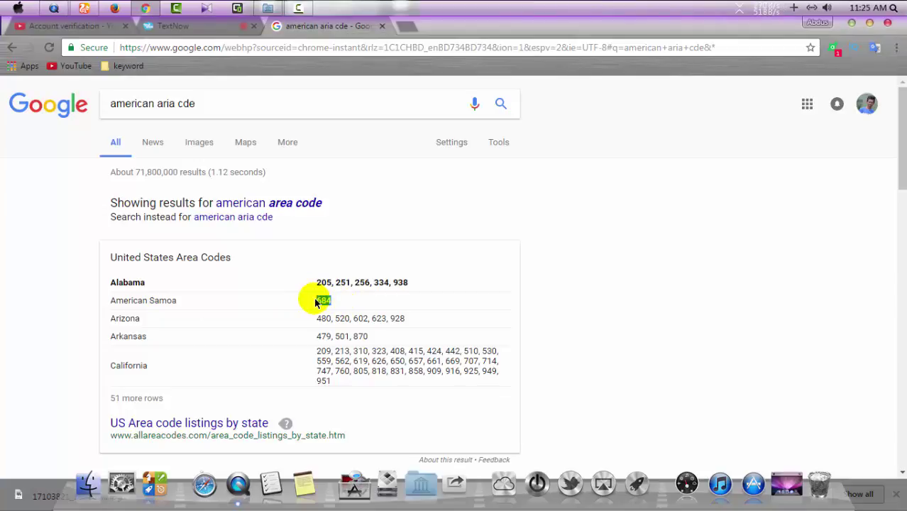
right_click(317, 300)
left_click(347, 308)
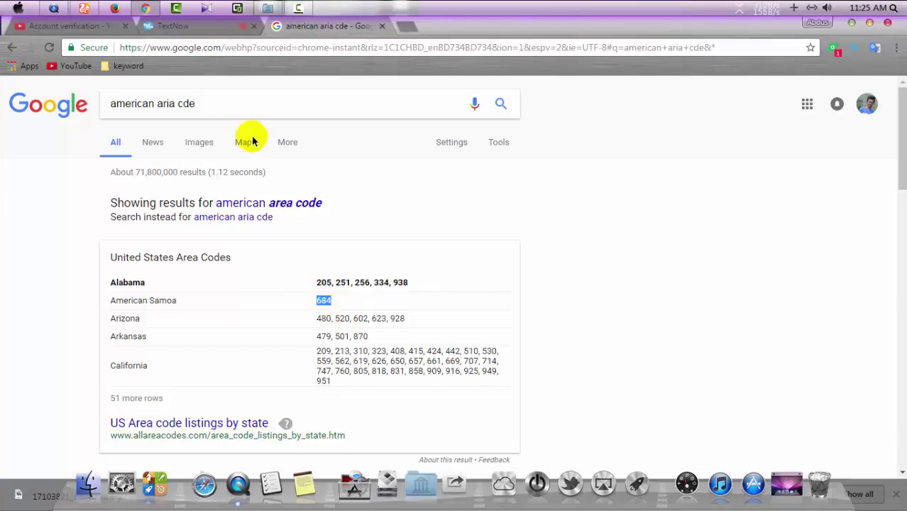
left_click(198, 25)
left_click(445, 244)
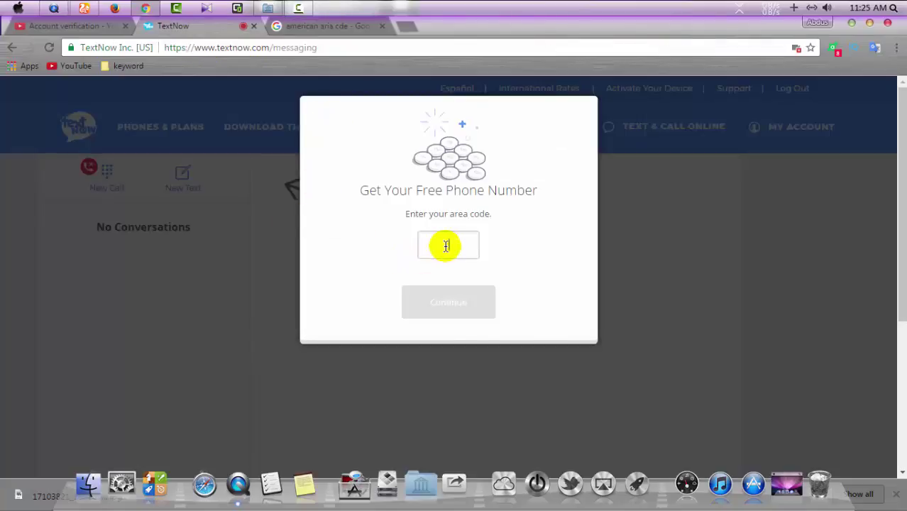
right_click(466, 248)
left_click(477, 322)
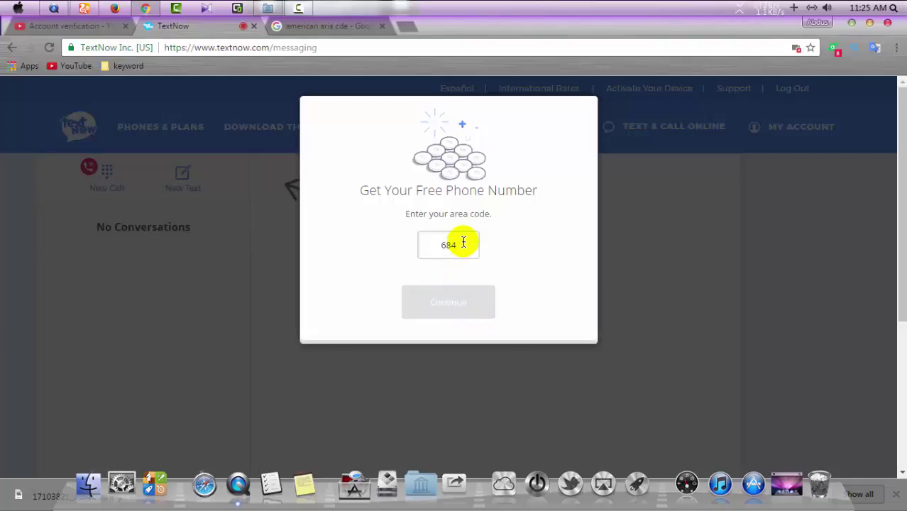
type("4")
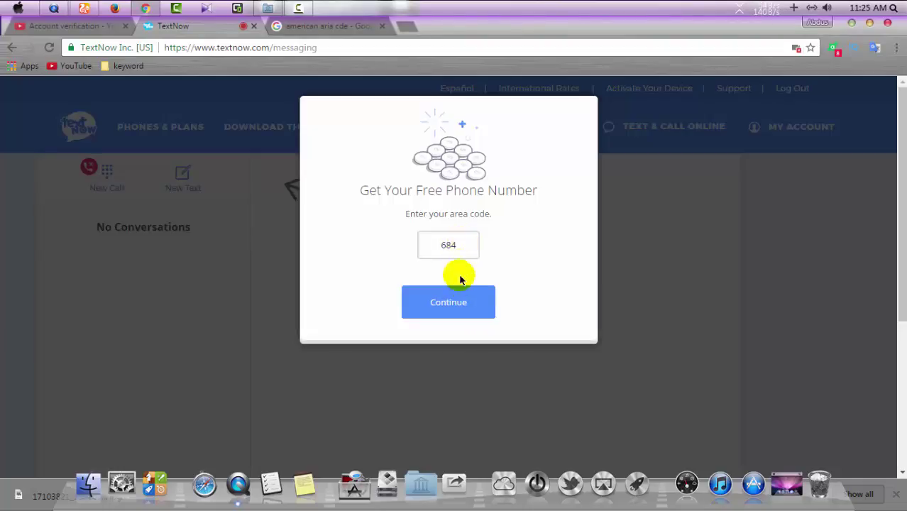
left_click(464, 302)
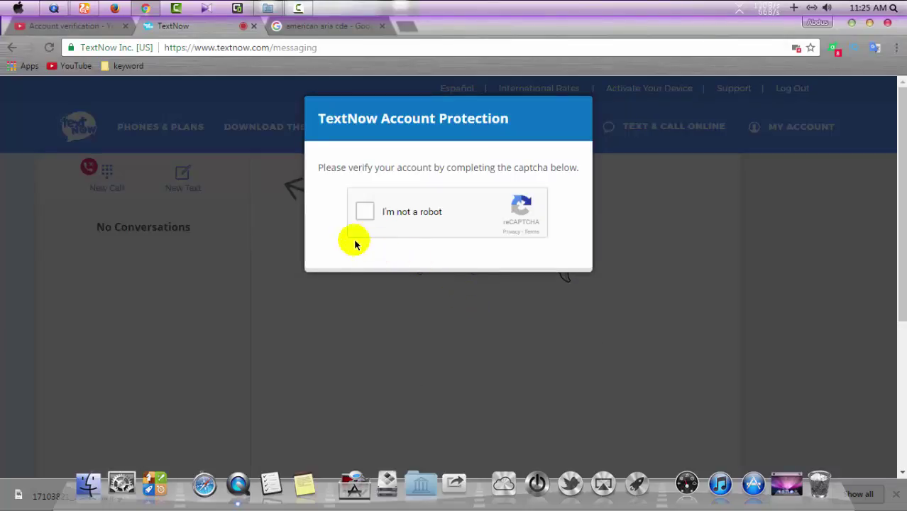
left_click(359, 211)
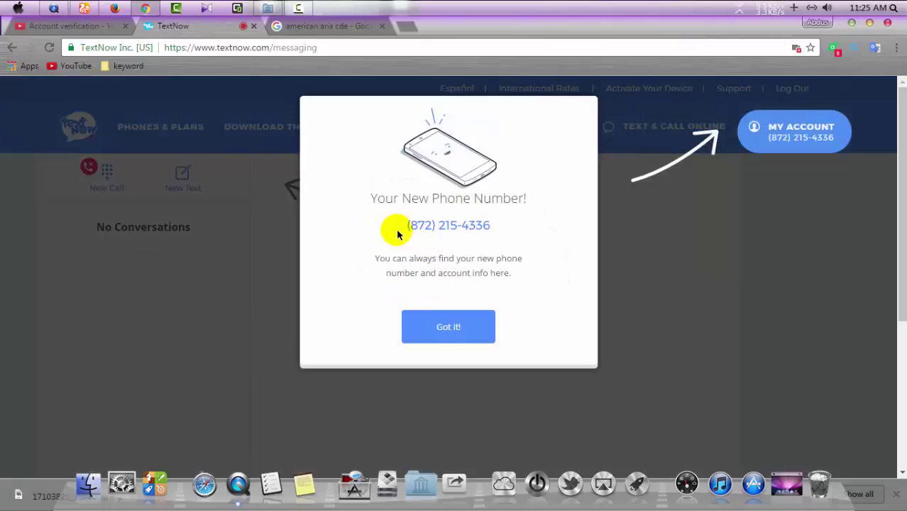
- Copy the newly assigned TextNow phone number and close its announcement dialog
left_click_drag(404, 224, 477, 227)
right_click(499, 229)
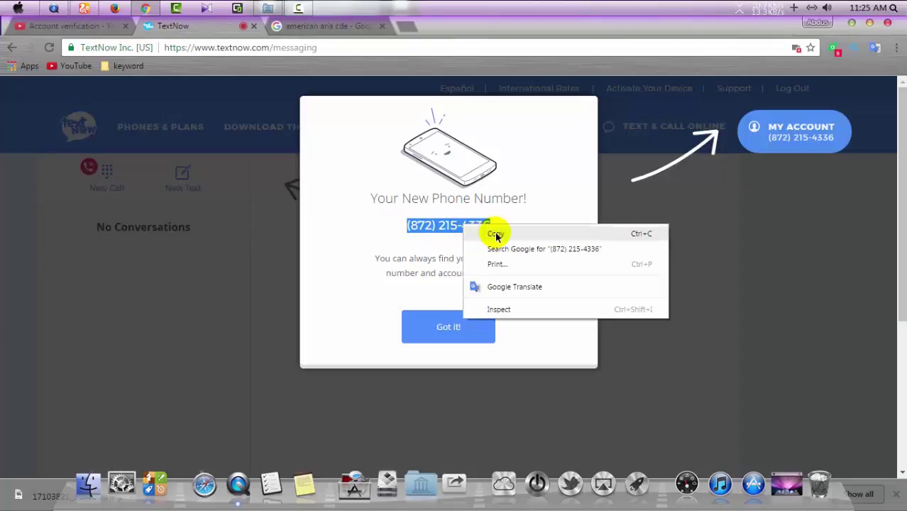
left_click(508, 233)
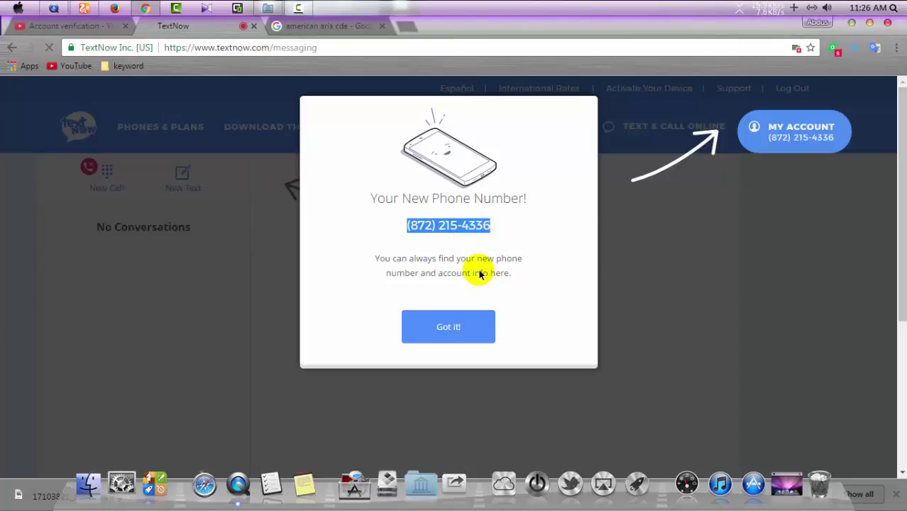
left_click(447, 329)
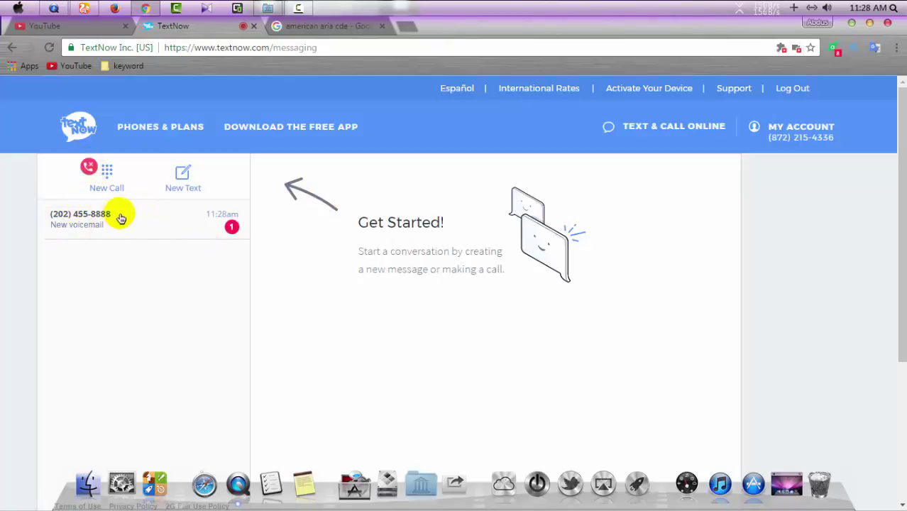
- Open the microphone setup for TextNow calling and finish it
left_click(91, 170)
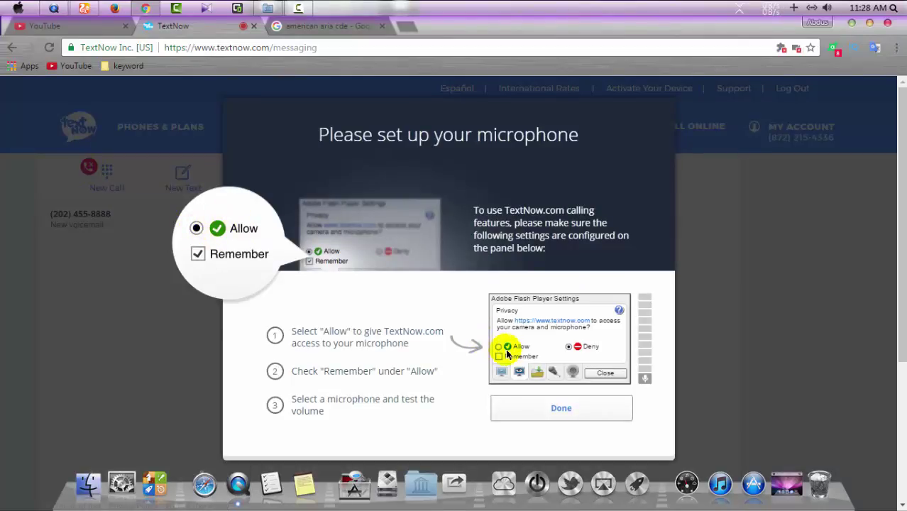
left_click(561, 408)
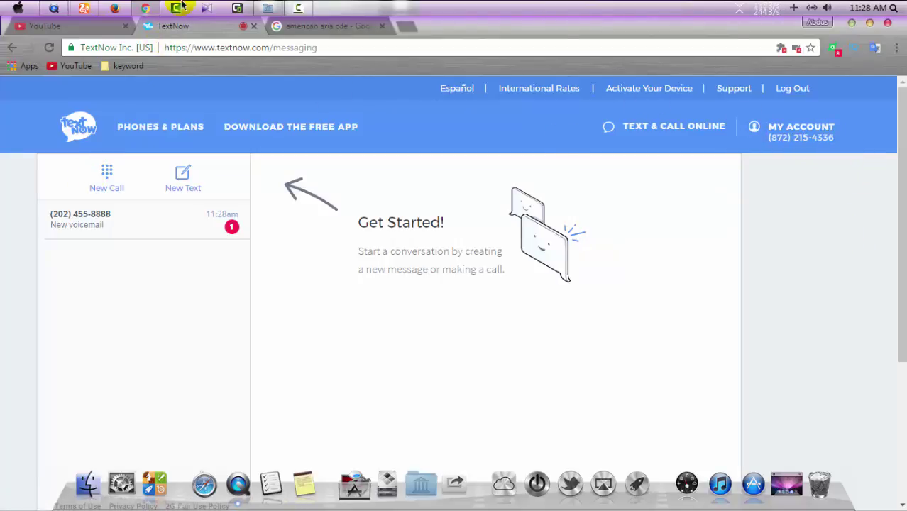
- Open the phone verification page for the YouTube account and set the country to United States
left_click(69, 25)
left_click(291, 190)
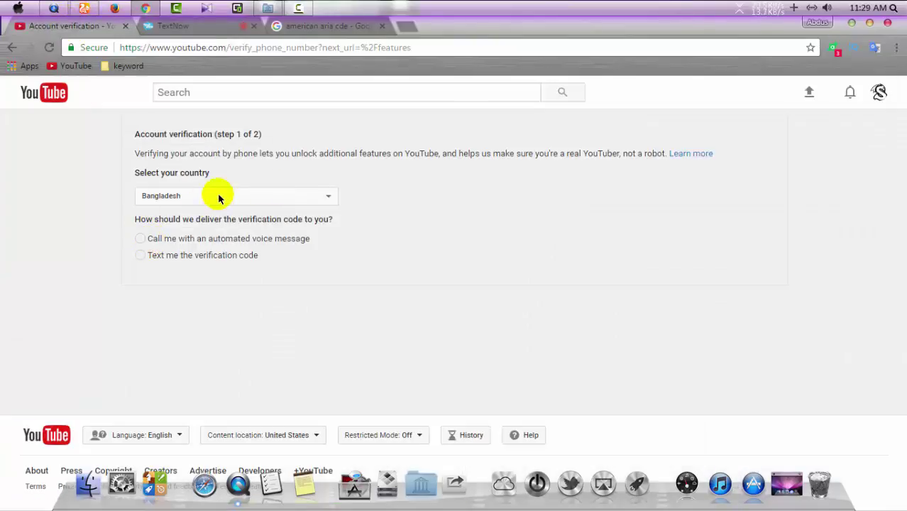
left_click(213, 199)
scroll(202, 348, "down", 20)
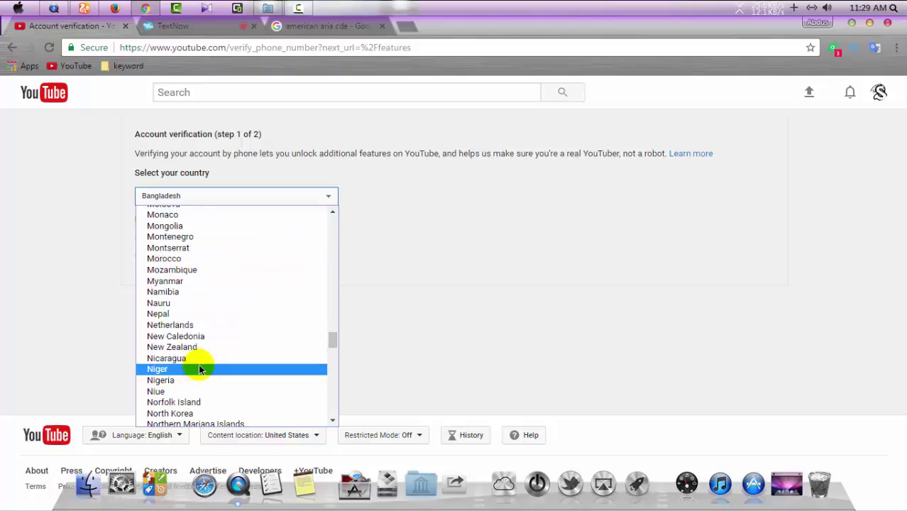
scroll(198, 371, "down", 10)
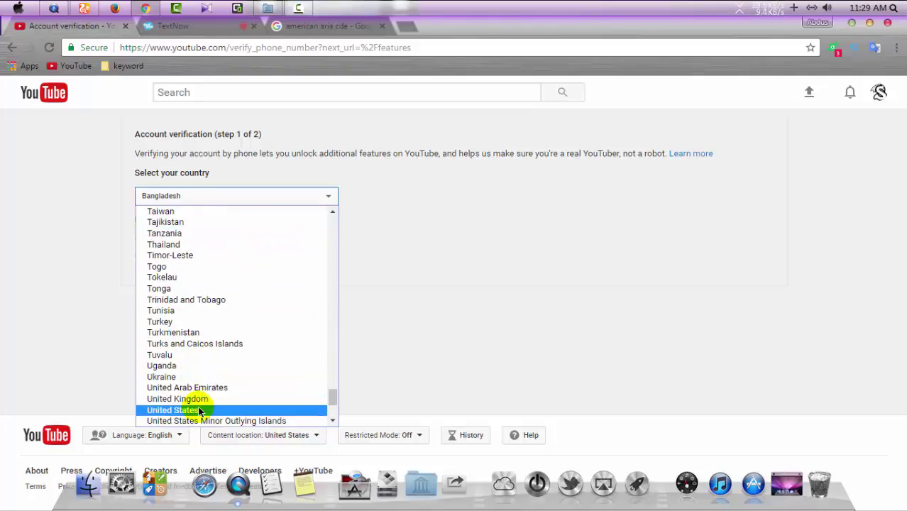
left_click(195, 406)
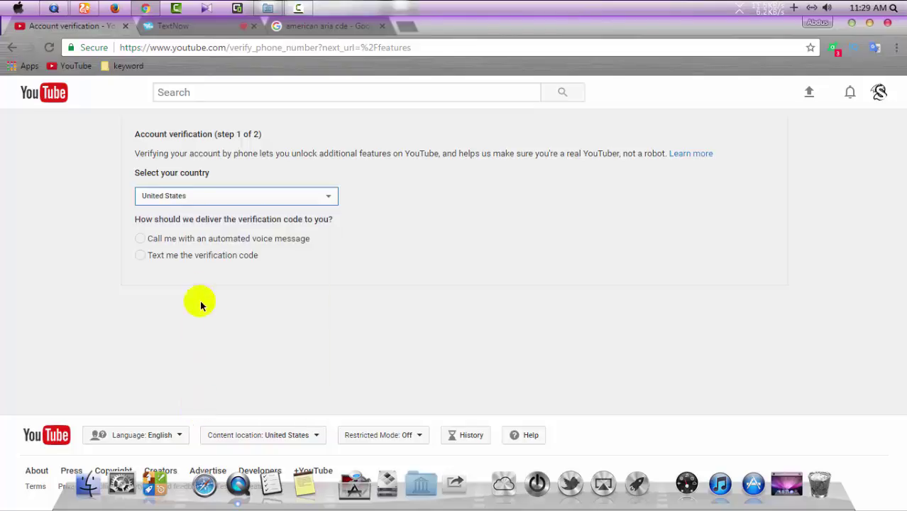
- Choose delivery by automated voice message, paste the copied TextNow phone number and submit the verification request
left_click(140, 244)
left_click(564, 327)
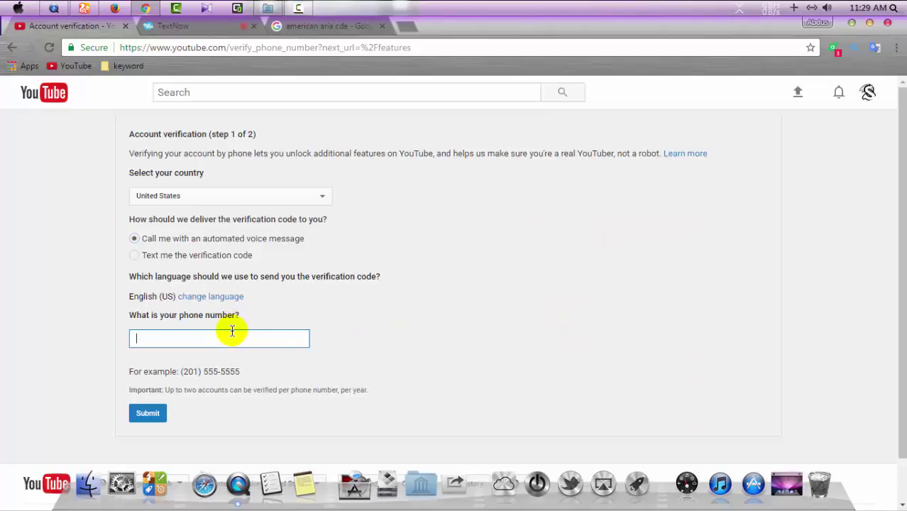
right_click(268, 338)
left_click(307, 237)
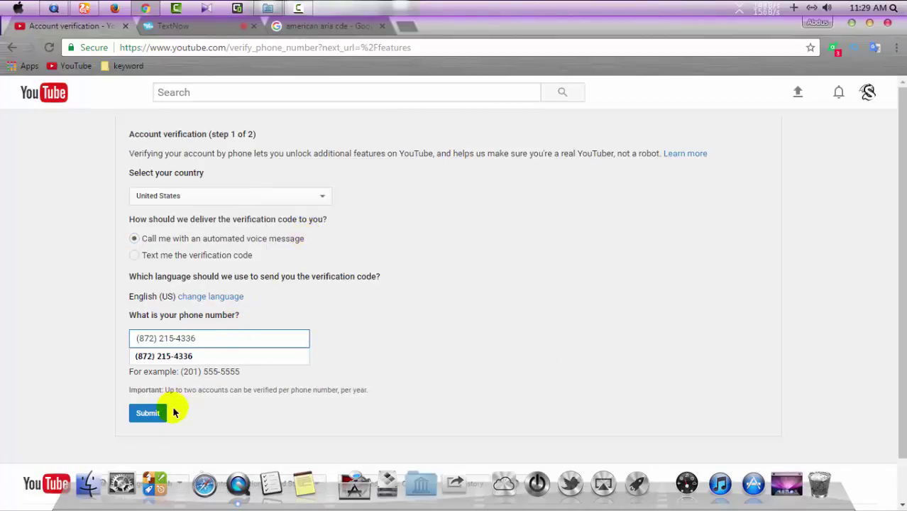
left_click(132, 413)
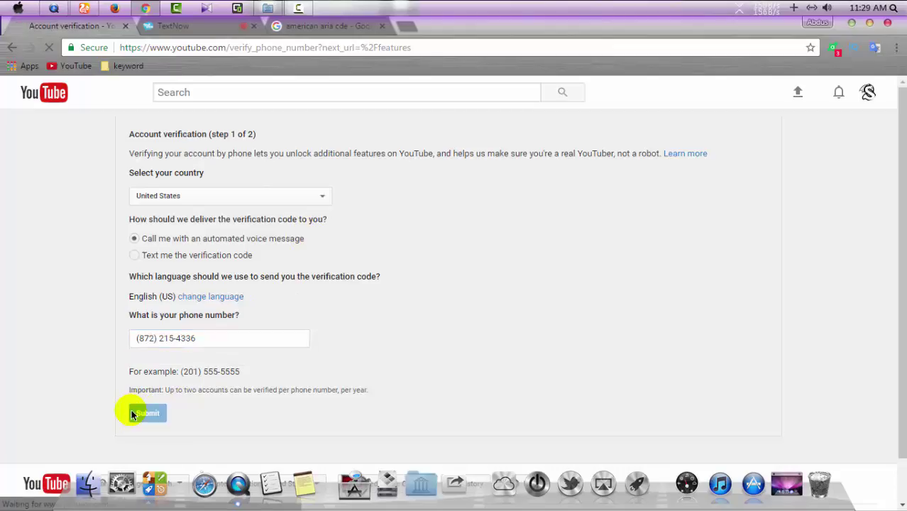
- Answer the incoming verification call in TextNow and enter the spoken 6-digit verification code on the YouTube page
left_click(186, 30)
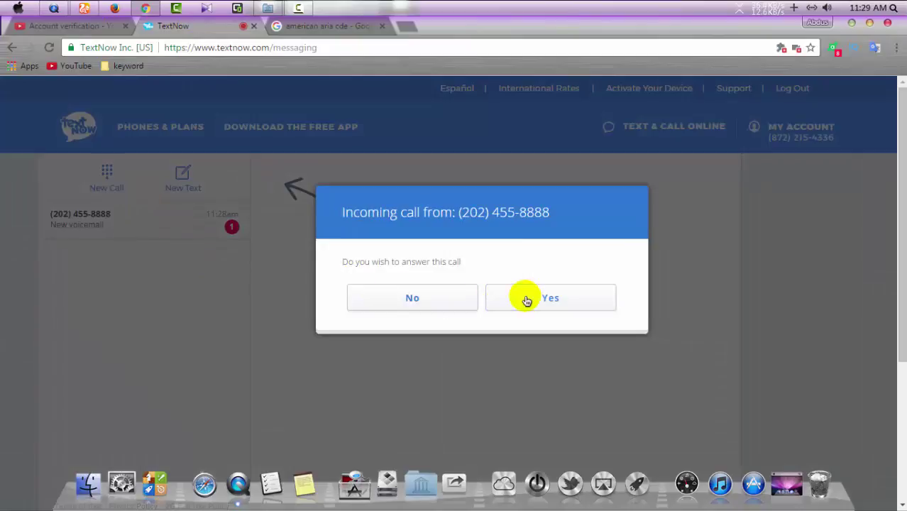
left_click(526, 298)
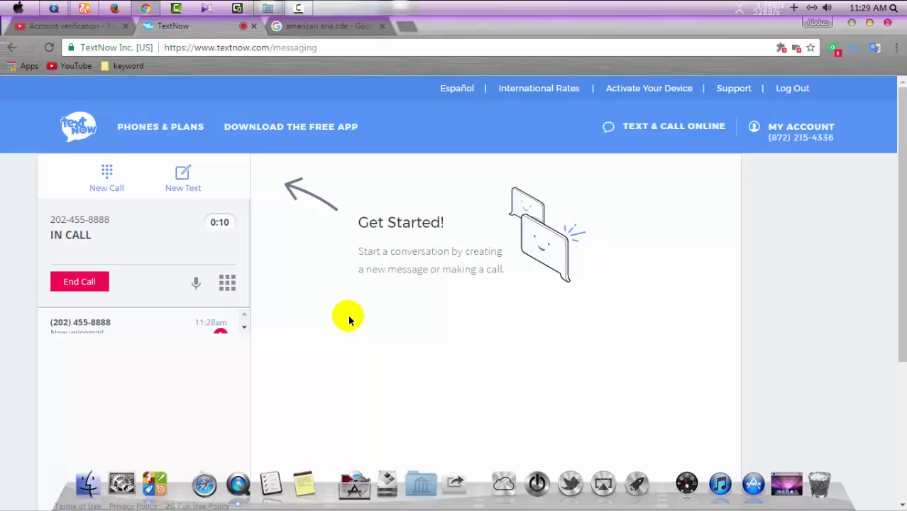
left_click(85, 26)
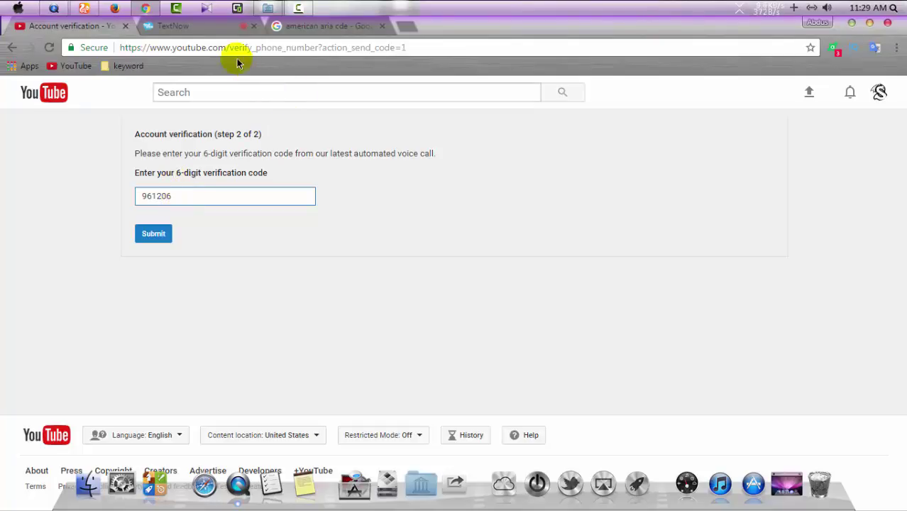
- End the TextNow call, then submit the entered verification code on YouTube and continue to the channel's Status and Features page
left_click(207, 31)
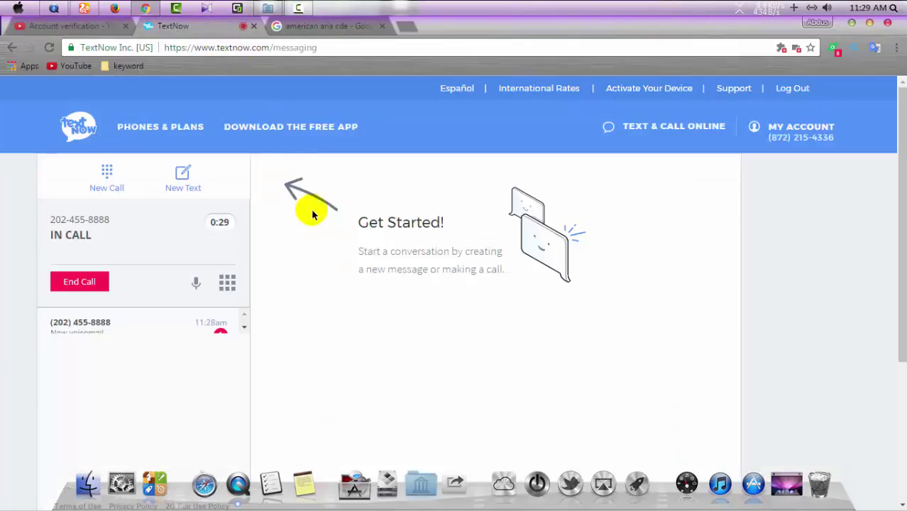
left_click(69, 284)
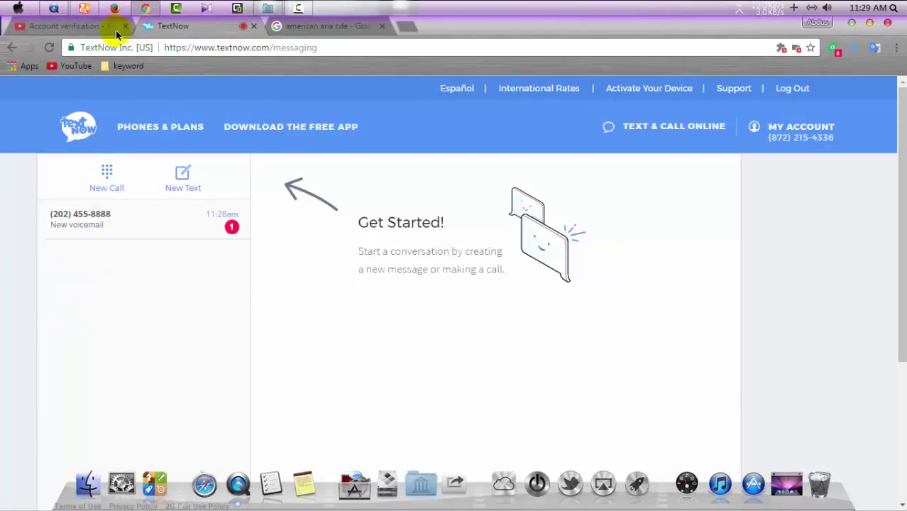
left_click(76, 23)
left_click(147, 234)
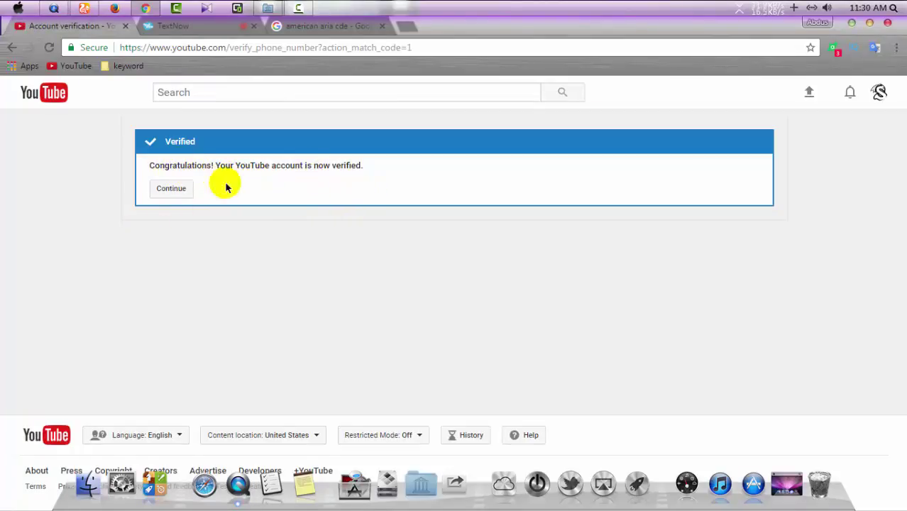
left_click(173, 189)
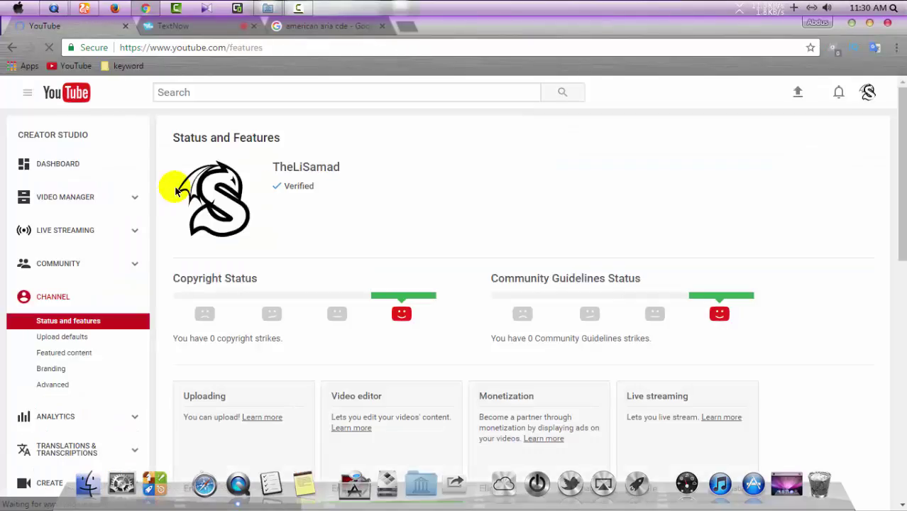
left_click_drag(286, 166, 320, 197)
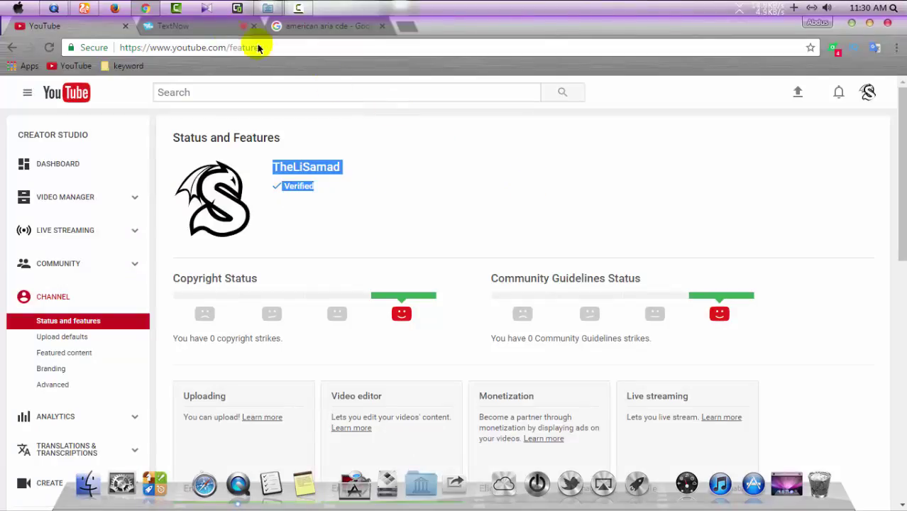
- Open the voicemail conversation in TextNow and delete the voicemail message
left_click(219, 32)
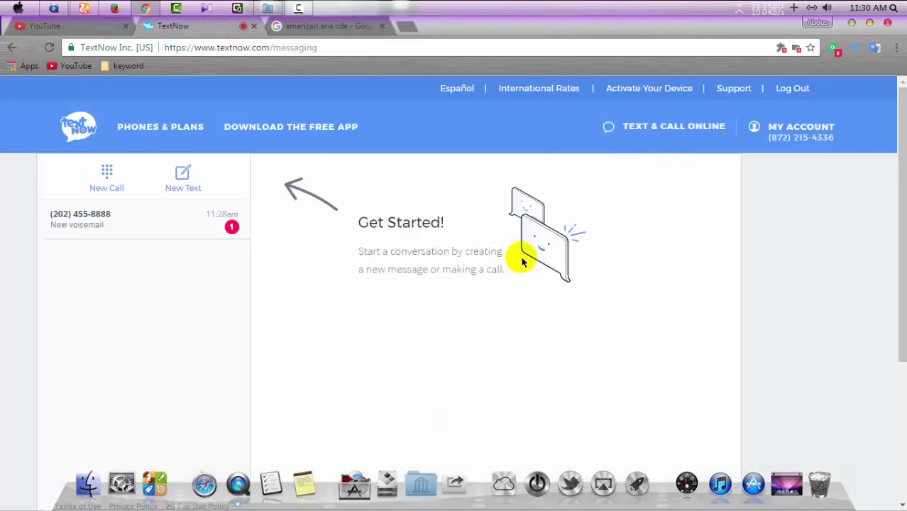
left_click(130, 224)
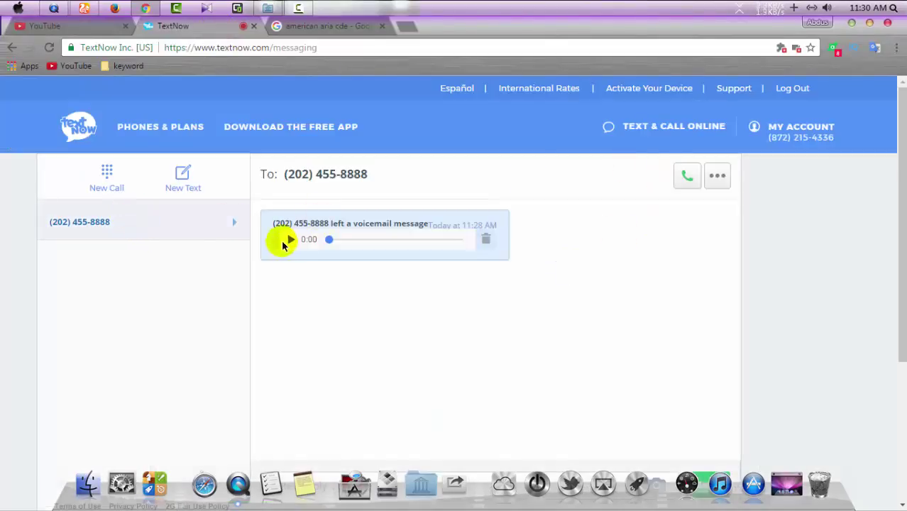
left_click(486, 242)
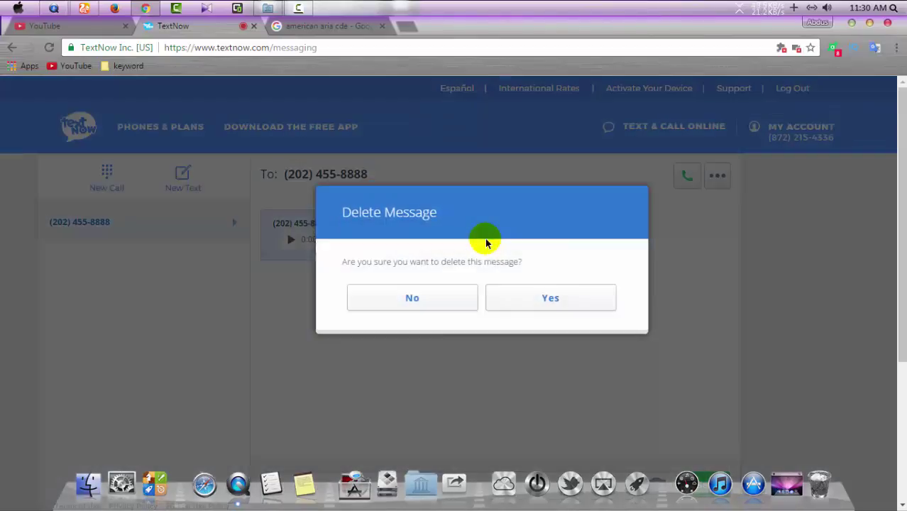
left_click(524, 308)
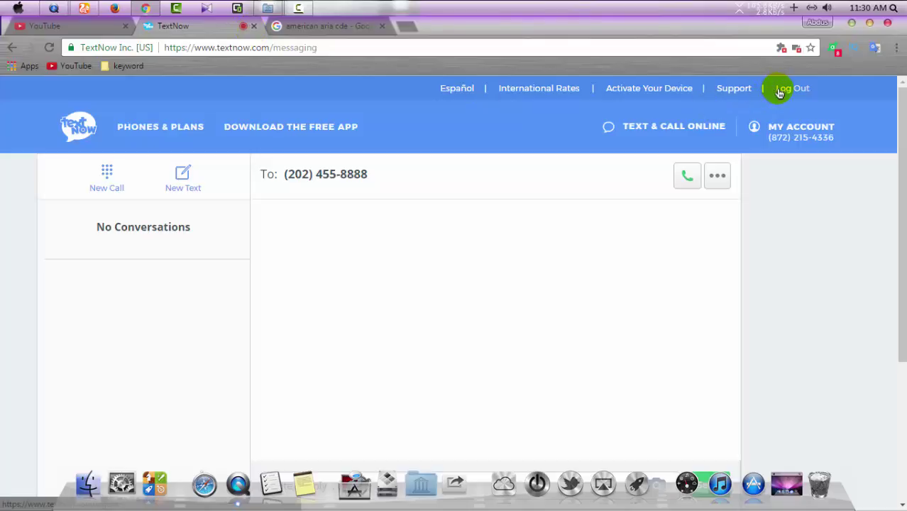
- Log out of TextNow, close its tab and the Google search tab, and minimize the browser window
left_click(376, 27)
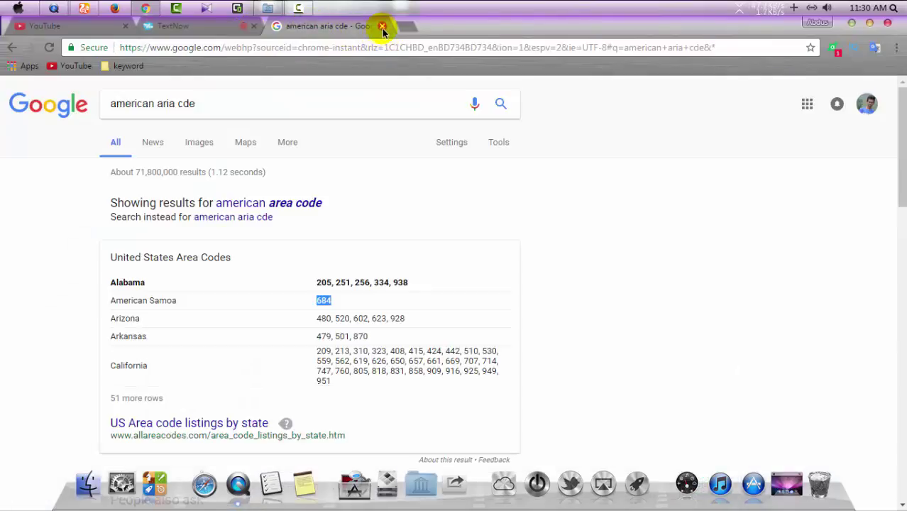
left_click(383, 27)
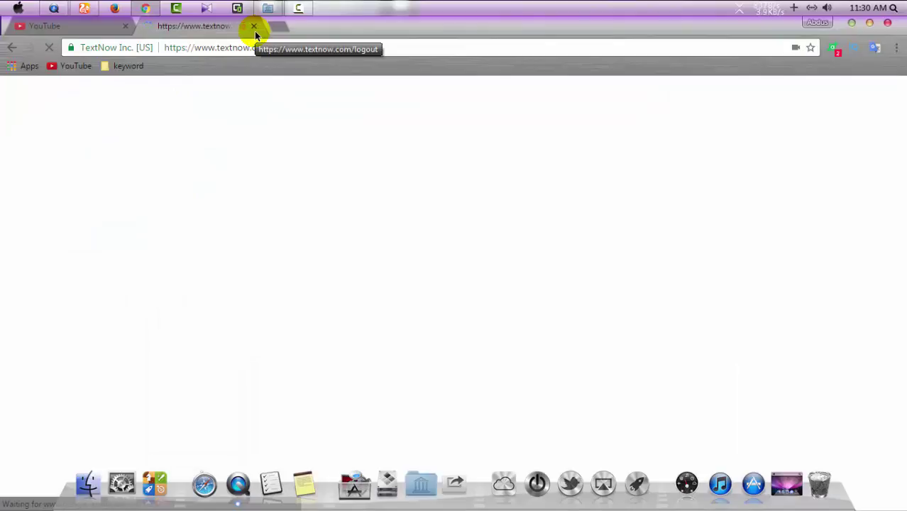
left_click(253, 26)
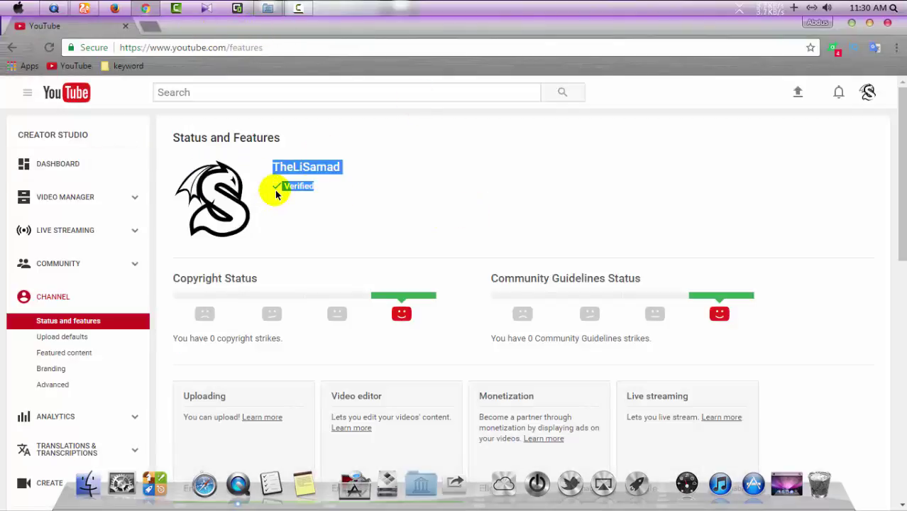
left_click(851, 23)
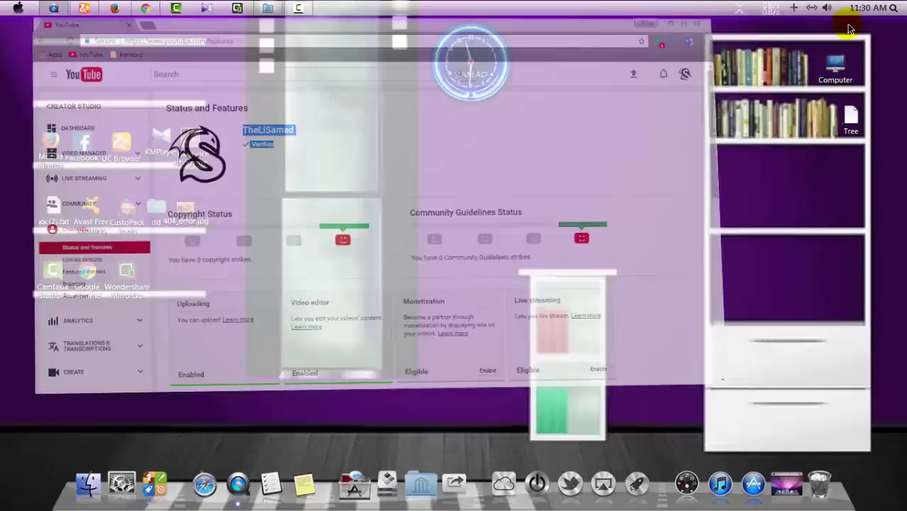
right_click(421, 215)
left_click(421, 216)
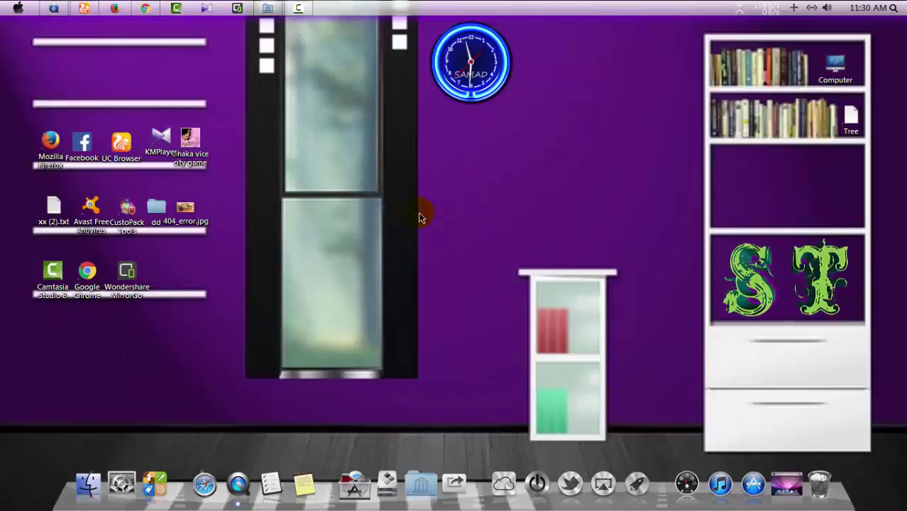
right_click(363, 201)
left_click(429, 239)
right_click(306, 200)
left_click(369, 239)
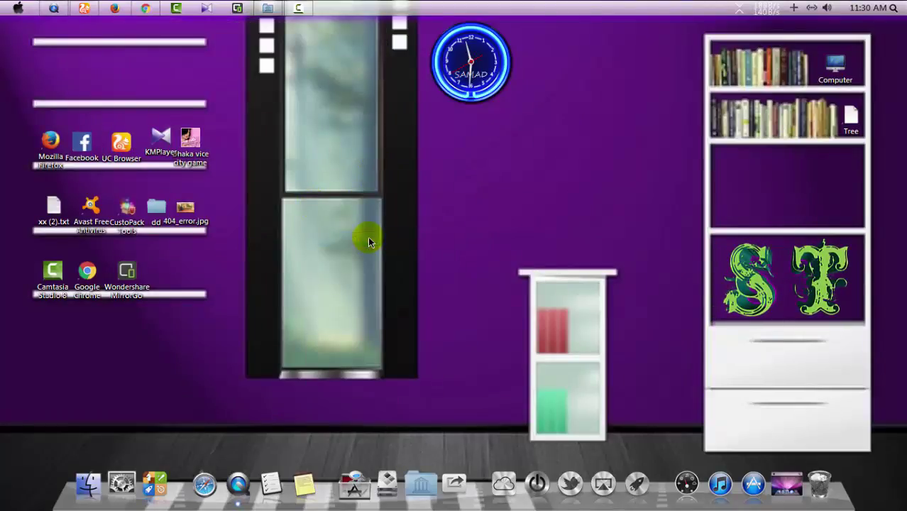